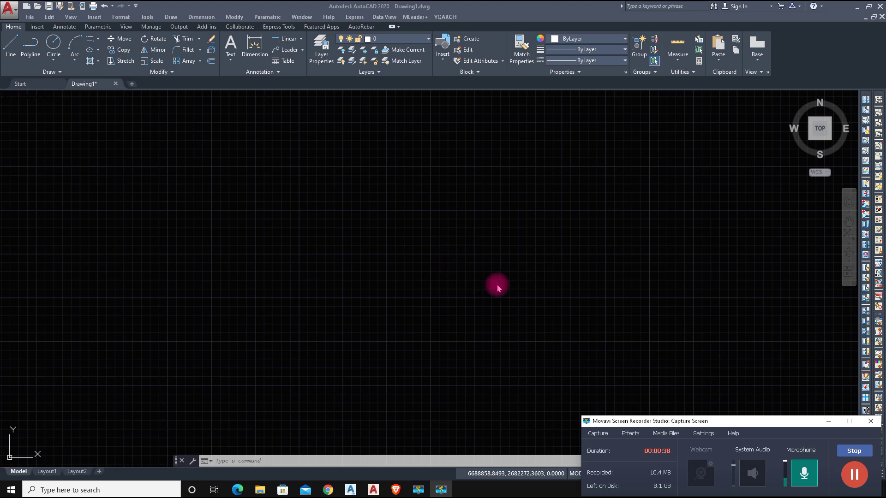
click(455, 294)
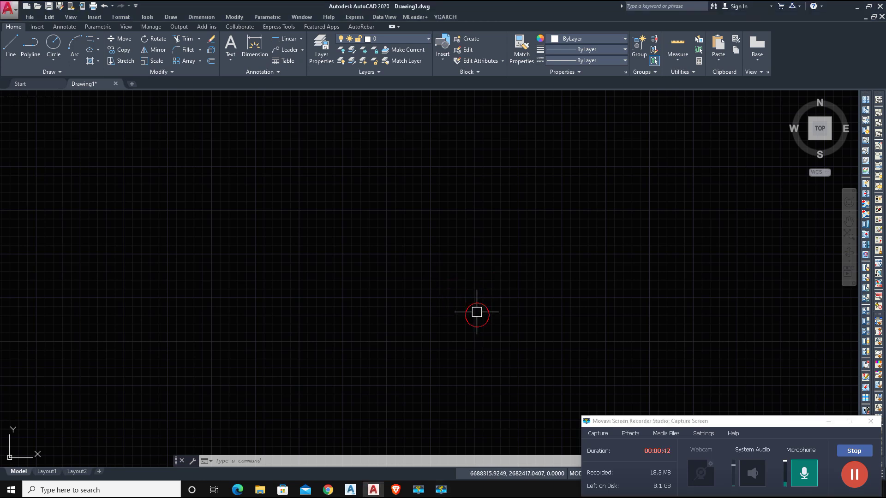
click(837, 450)
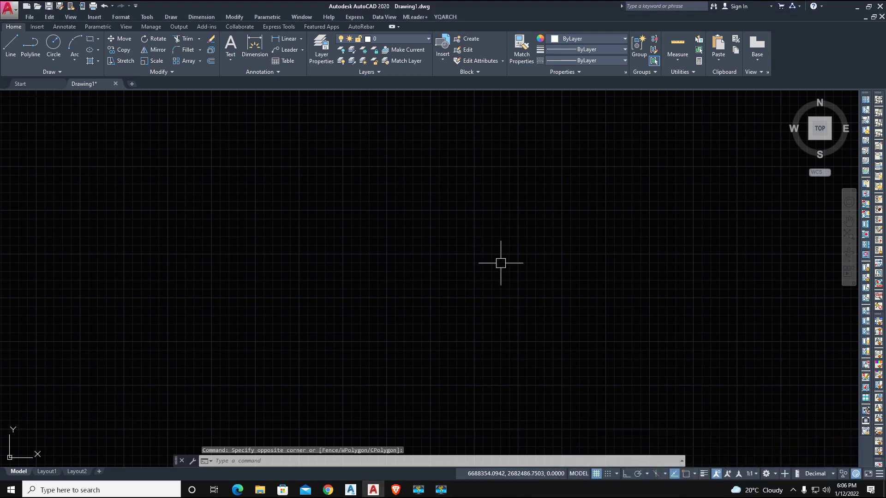
click(475, 263)
click(359, 174)
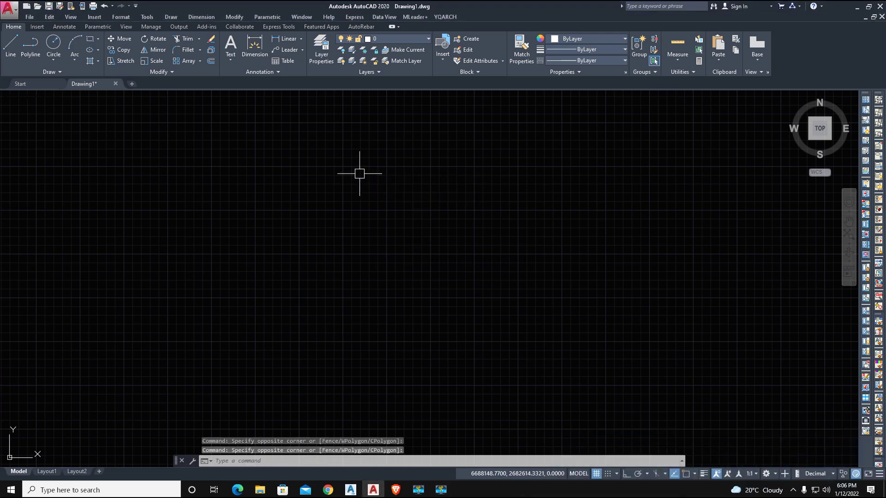
Load the AutoLISP application Count rectangle dims into the drawing and leave the application loader.
text(AP)
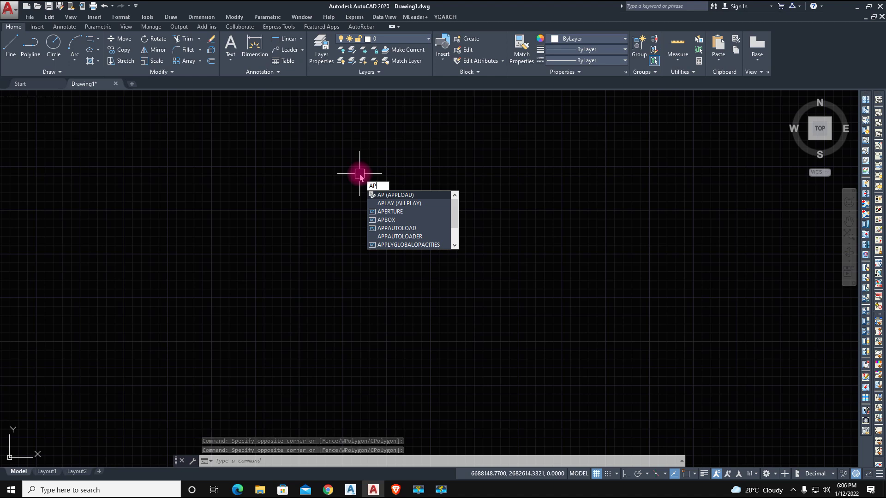
key(space)
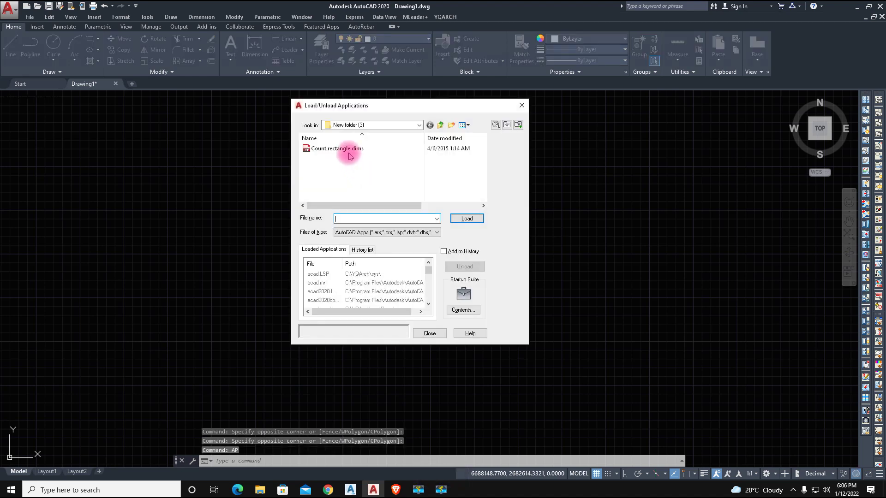
click(349, 155)
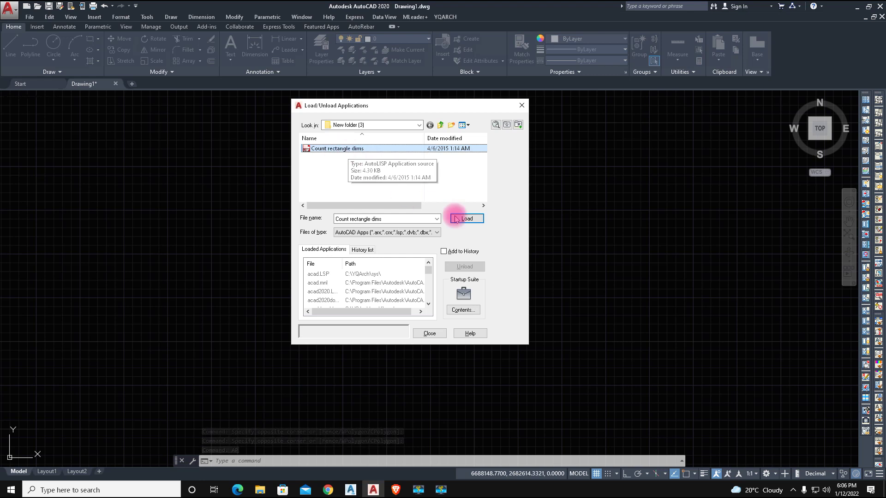
click(471, 220)
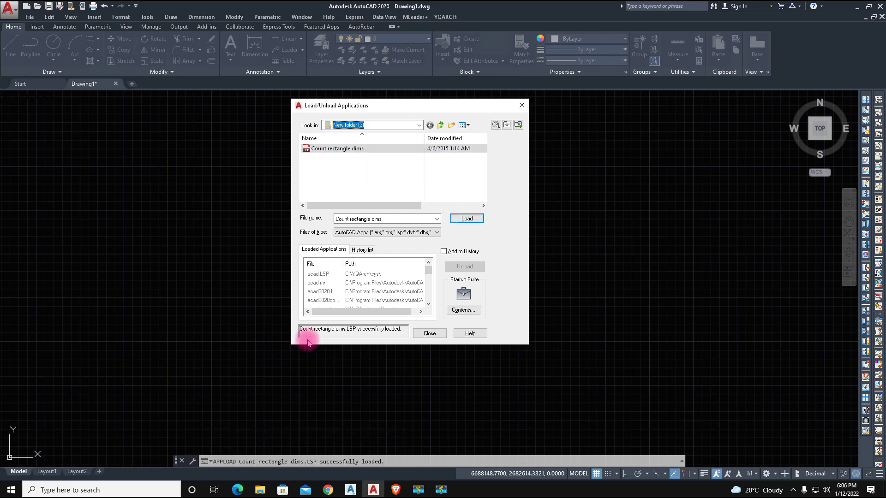
click(430, 333)
click(332, 209)
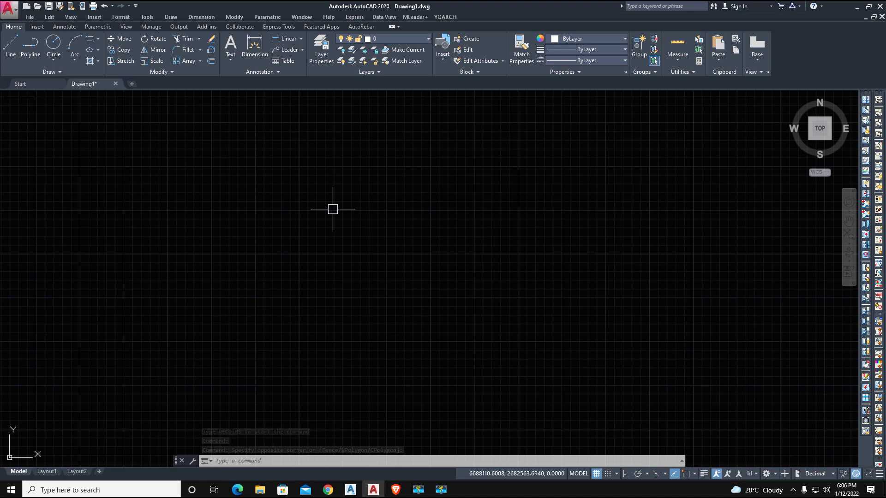
Draw a rectangle about 113 by 72 units and a second one about 118 by 61 units above and to its right.
text(REc)
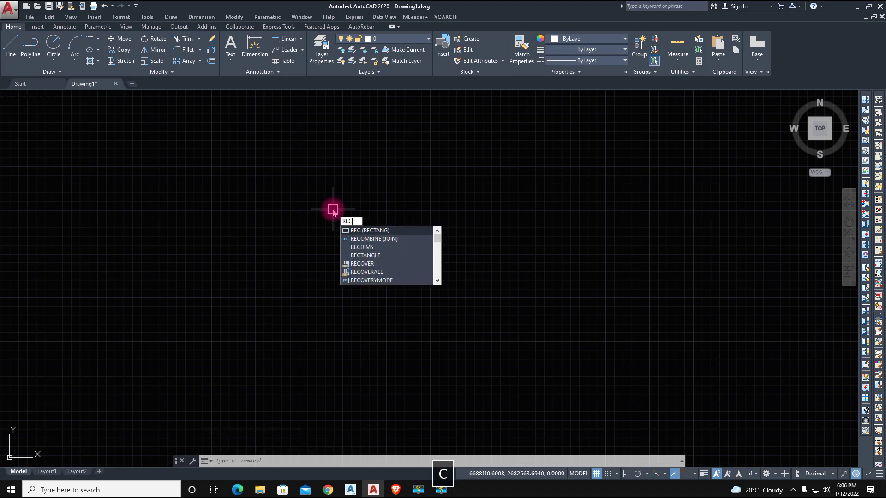
key(space)
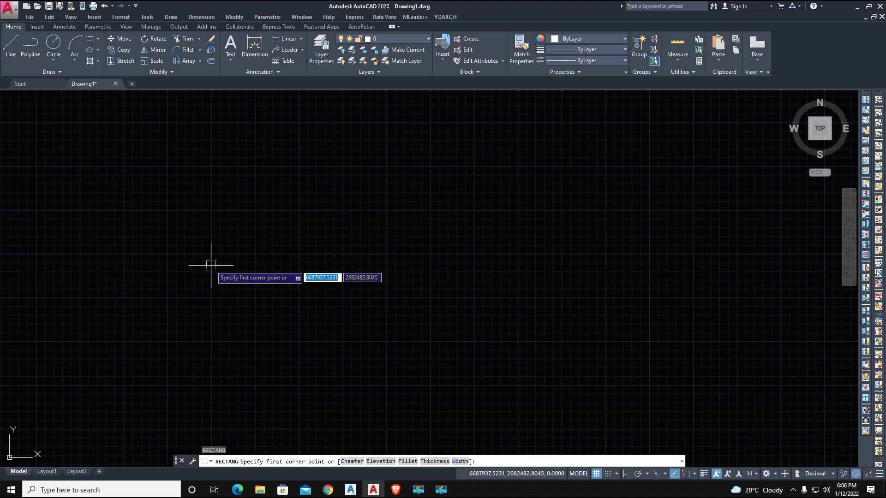
click(208, 264)
click(287, 315)
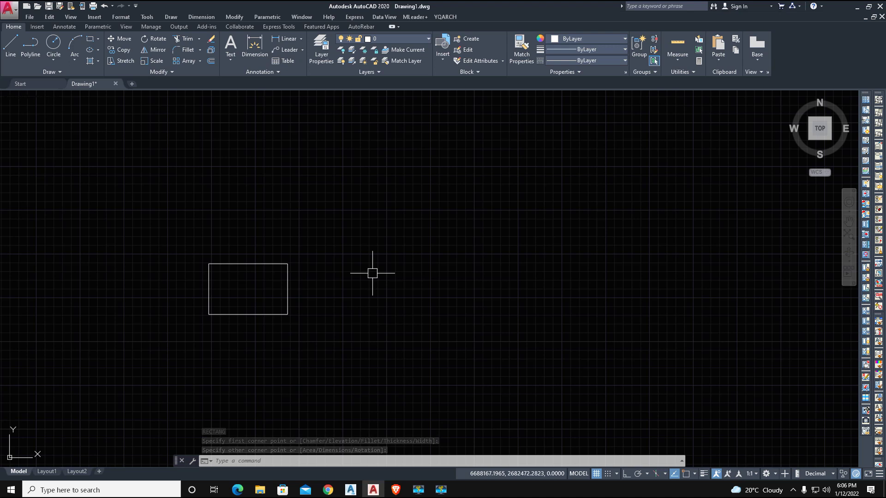
key(space)
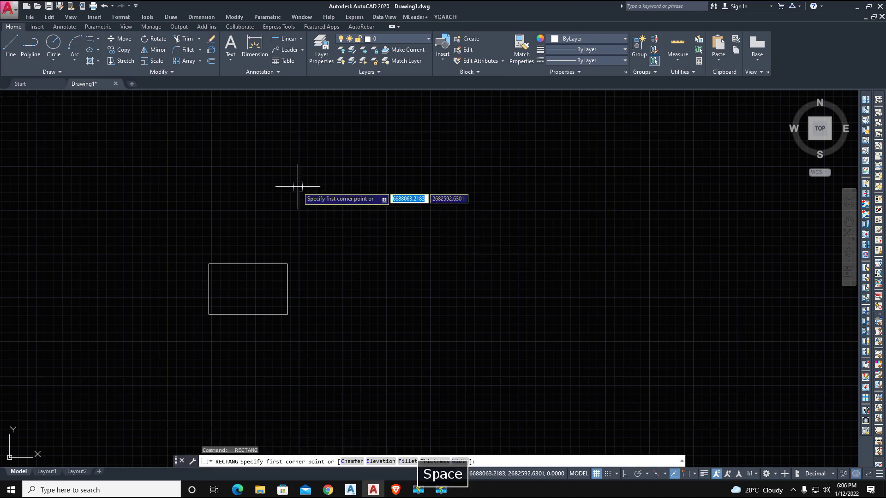
click(280, 159)
click(364, 201)
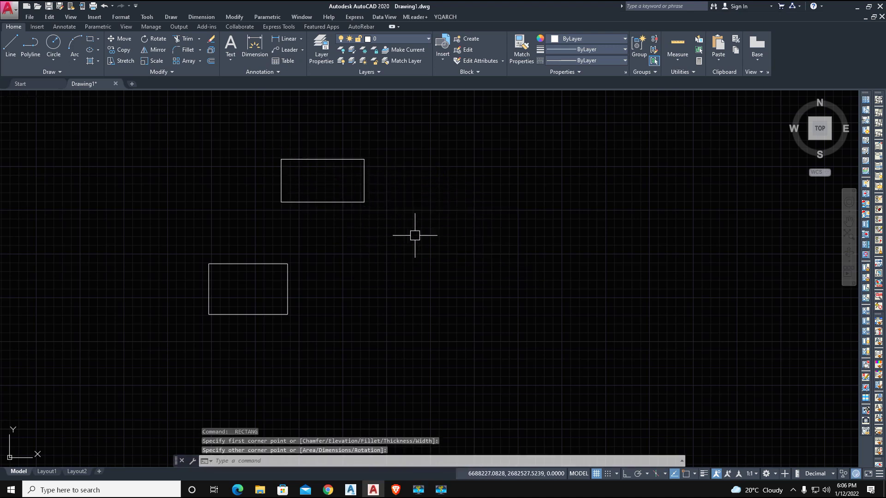
Draw a rectangle about 96 by 67 units right of the lowest one, and another about 113 by 69 units above and to its right.
key(space)
click(343, 254)
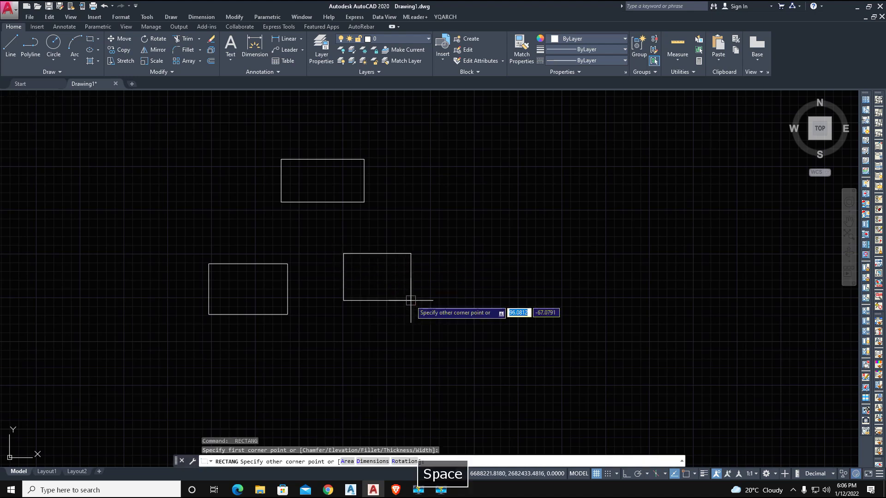
click(410, 301)
key(space)
click(407, 189)
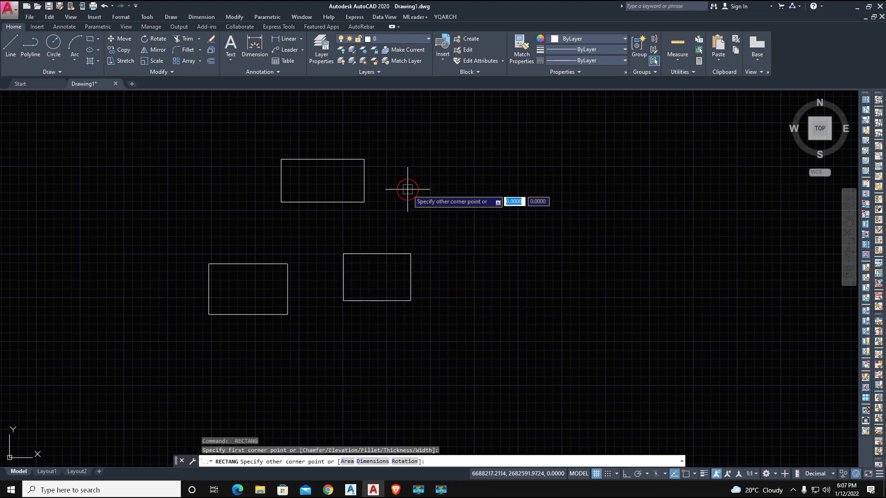
click(487, 238)
Add a rectangle about 81 by 47 units on the group's far left and one about 91 by 34 units among the existing rectangles.
key(space)
click(158, 182)
click(215, 214)
key(space)
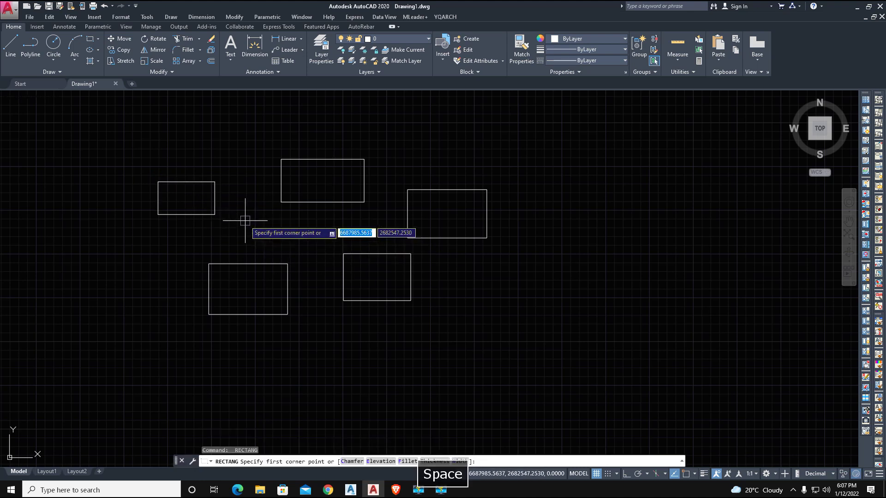
click(243, 218)
click(307, 242)
Copy the leftmost rectangle once to a free spot above and slightly right of the original.
click(201, 214)
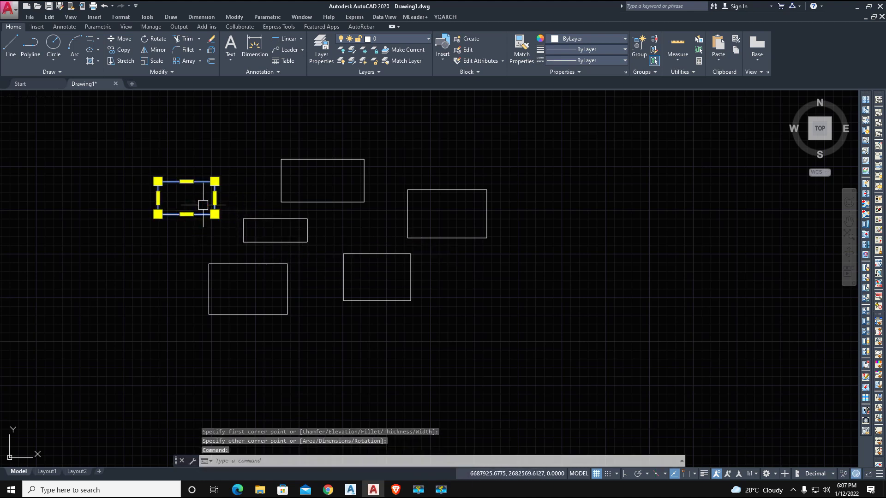
text(co)
key(space)
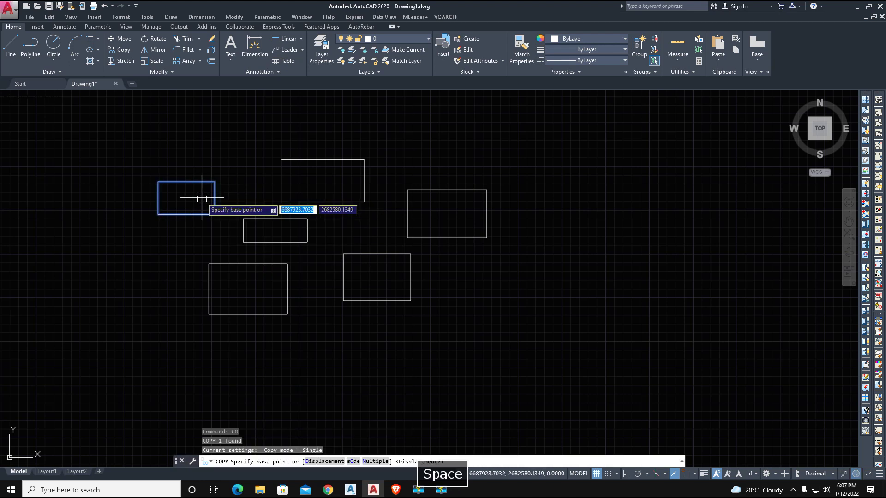
click(202, 197)
click(237, 142)
middle_drag(367, 230, 269, 270)
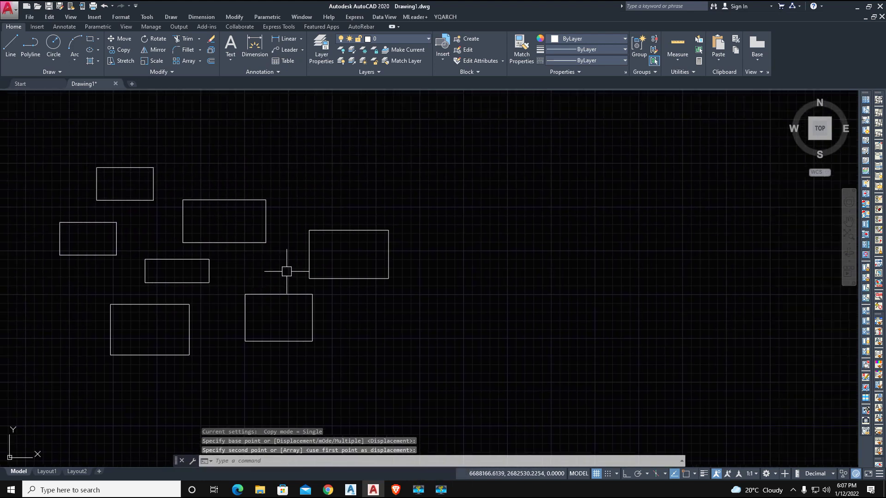
key(space)
key(Escape)
key(Escape)
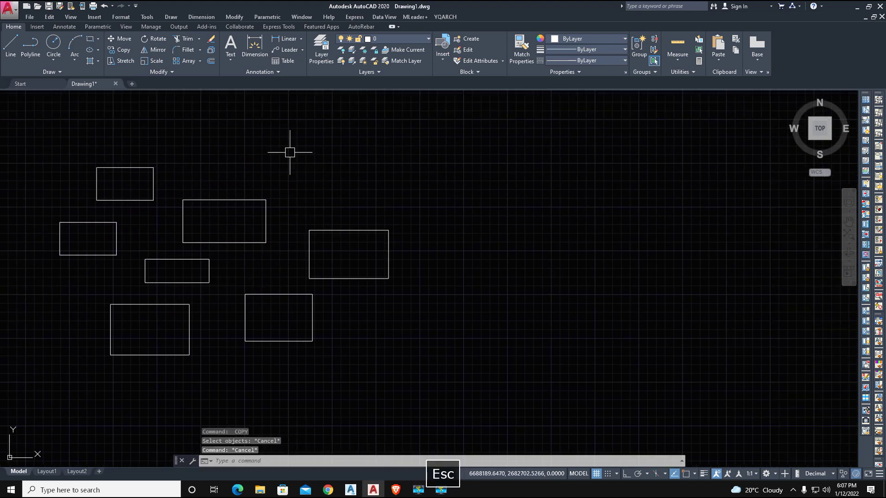
Draw a rectangle about 125 by 59 units above the group and one about 86 by 49 units at its lower right end.
text(re)
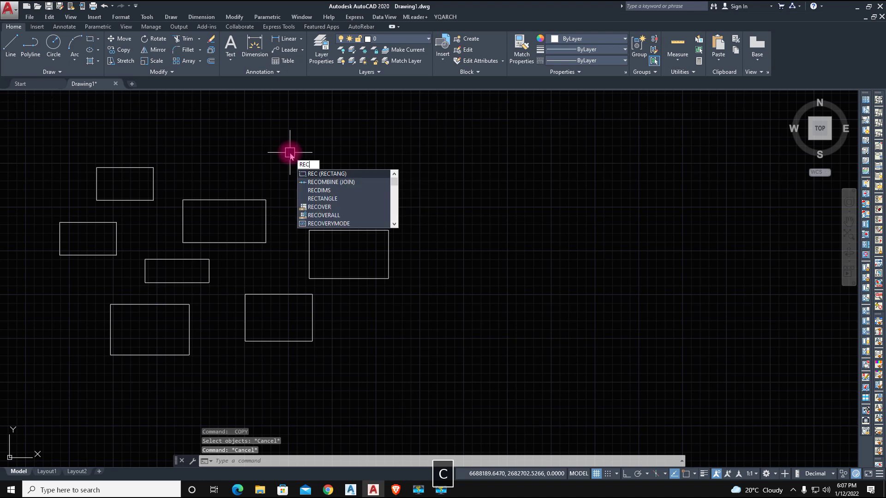
key(space)
click(270, 147)
click(357, 187)
middle_drag(399, 197, 375, 199)
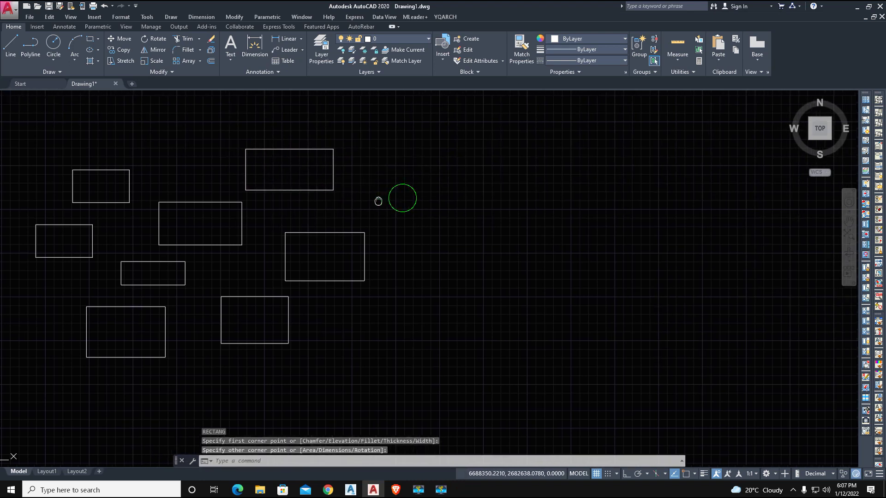
key(space)
click(333, 313)
click(393, 348)
middle_drag(436, 288, 427, 298)
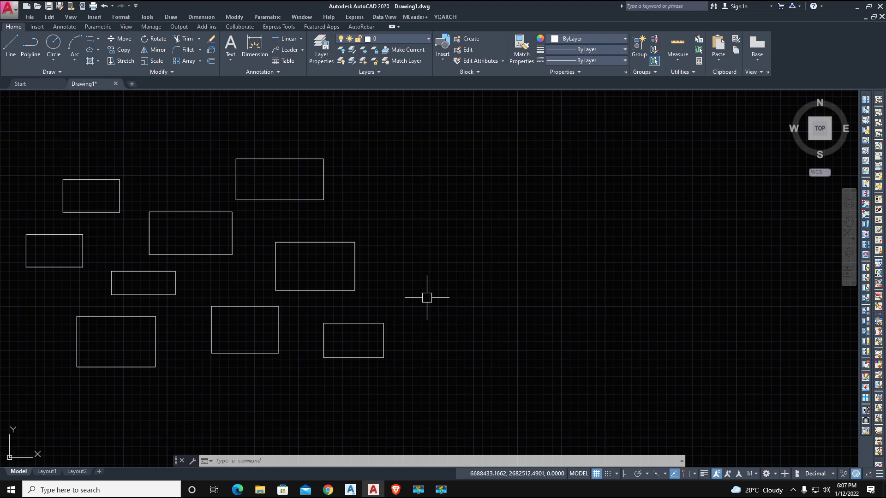
Run RECDIMS on all nine rectangles and insert the resulting dimension table in the empty area right of them.
text(REC)
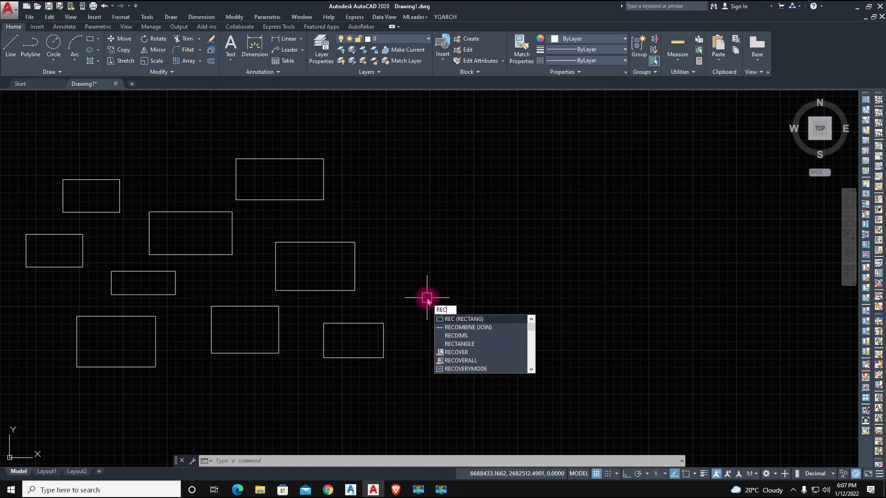
text(DIm)
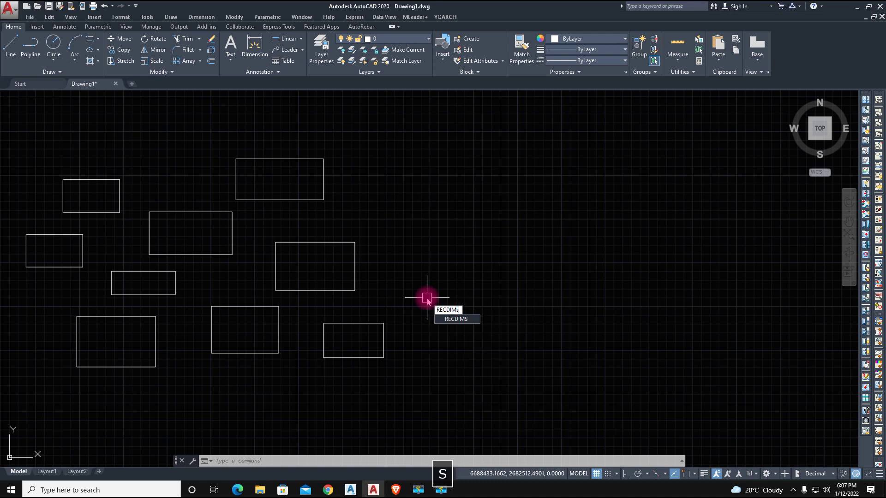
key(space)
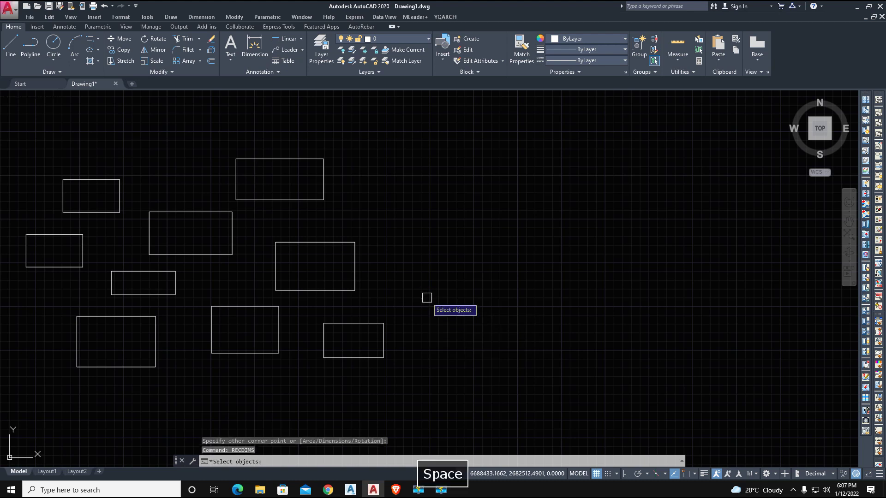
click(419, 376)
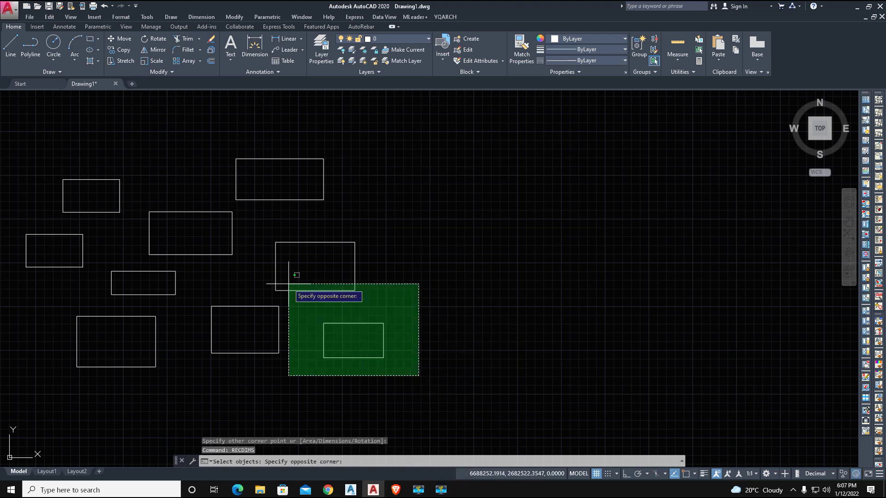
click(23, 139)
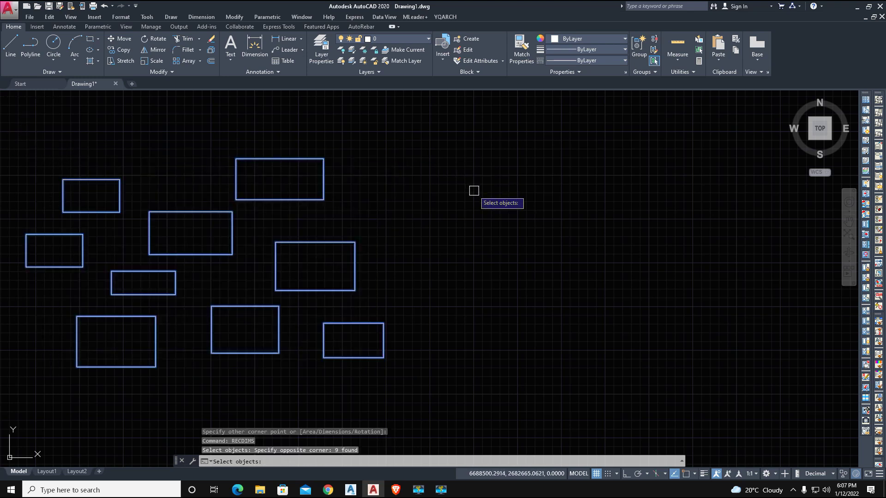
key(space)
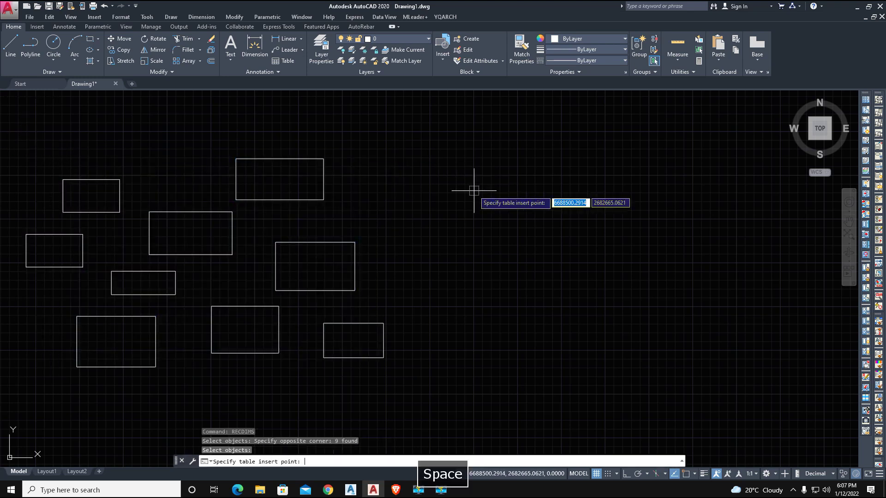
click(431, 206)
Examine the widths, lengths and piece counts in the RECTANGLES table and compare them with the drawn rectangles.
scroll(434, 217, up, 8)
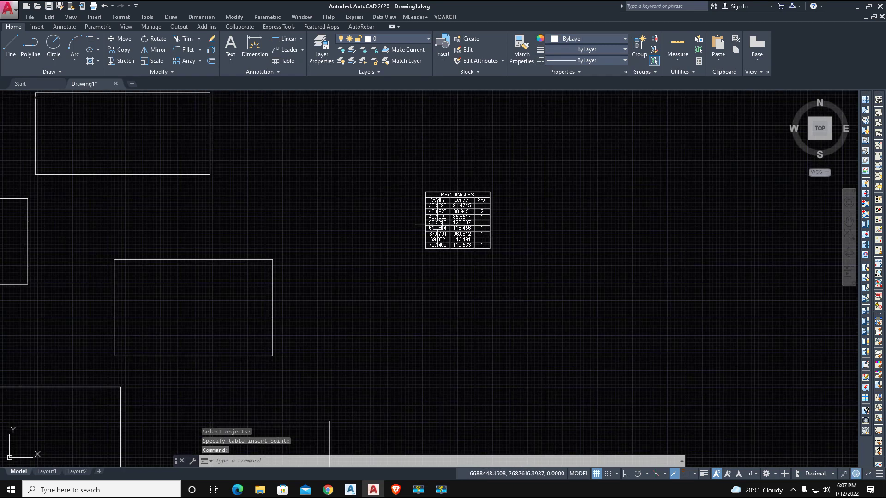
middle_drag(477, 171, 455, 191)
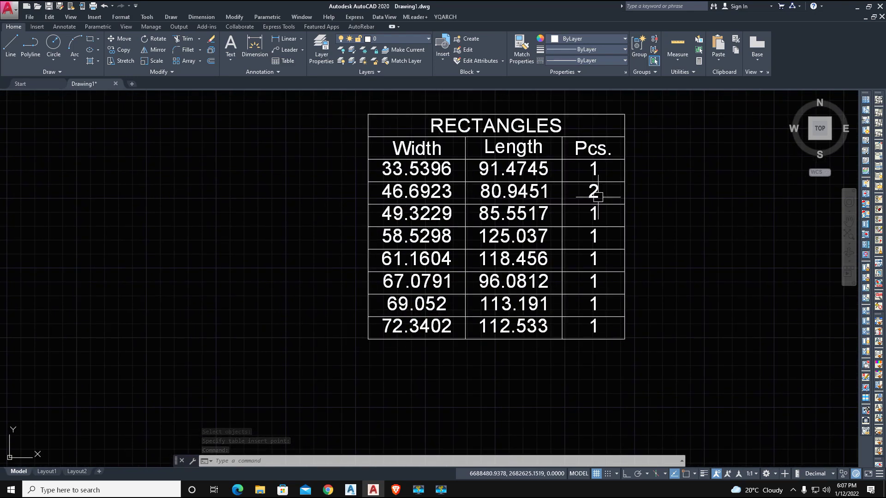
scroll(597, 197, down, 10)
scroll(401, 196, up, 6)
middle_drag(439, 198, 362, 221)
scroll(272, 258, down, 5)
scroll(450, 253, up, 8)
middle_drag(559, 248, 480, 242)
scroll(498, 233, up, 3)
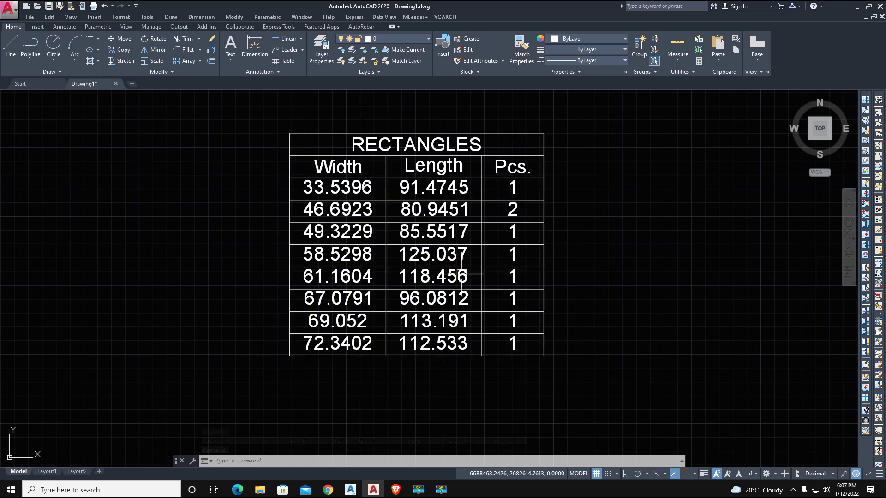
scroll(506, 253, down, 6)
scroll(444, 246, up, 3)
middle_drag(490, 253, 359, 235)
scroll(439, 218, up, 3)
scroll(477, 237, down, 6)
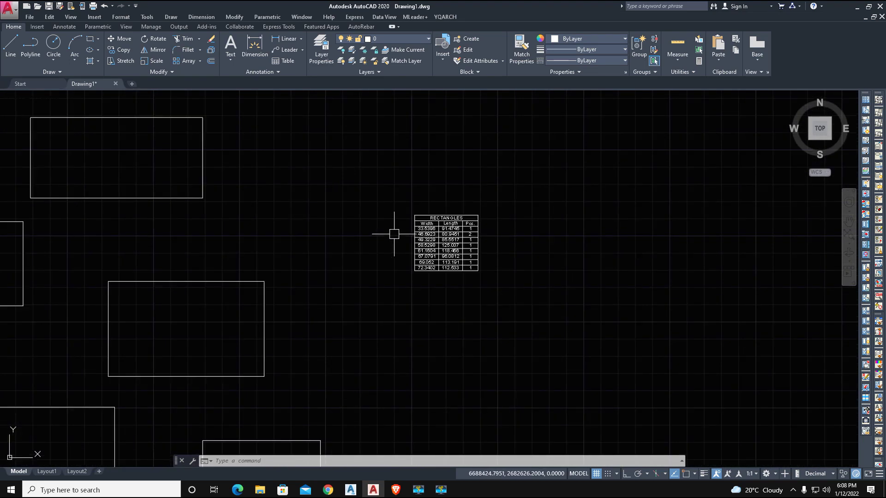
middle_drag(421, 280, 422, 249)
scroll(449, 211, up, 6)
mouse_move(449, 211)
middle_down()
mouse_move(397, 256)
mouse_move(374, 238)
middle_up()
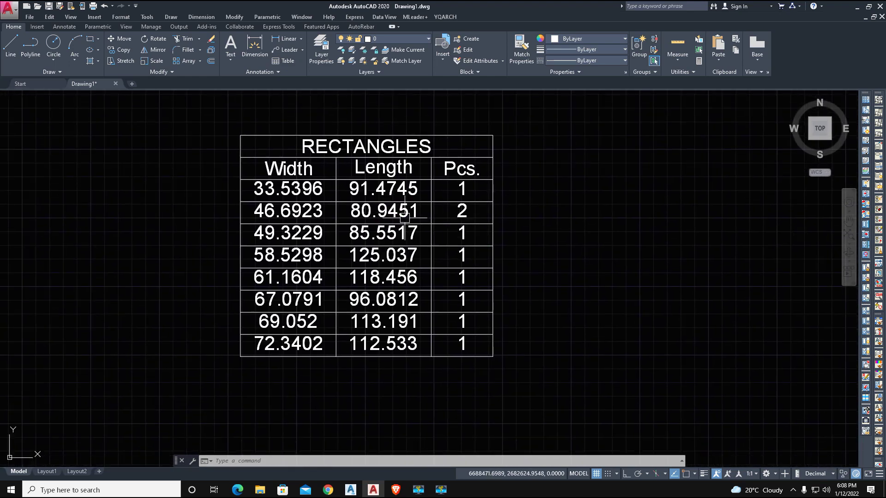
scroll(357, 218, down, 6)
middle_drag(287, 225, 528, 249)
scroll(528, 249, down, 4)
scroll(393, 239, up, 5)
Scale the RECTANGLES table up from its lower-left corner until it is about as wide as the whole rectangle group.
middle_drag(434, 231, 157, 208)
middle_drag(709, 303, 459, 311)
click(613, 325)
click(420, 217)
text(sc)
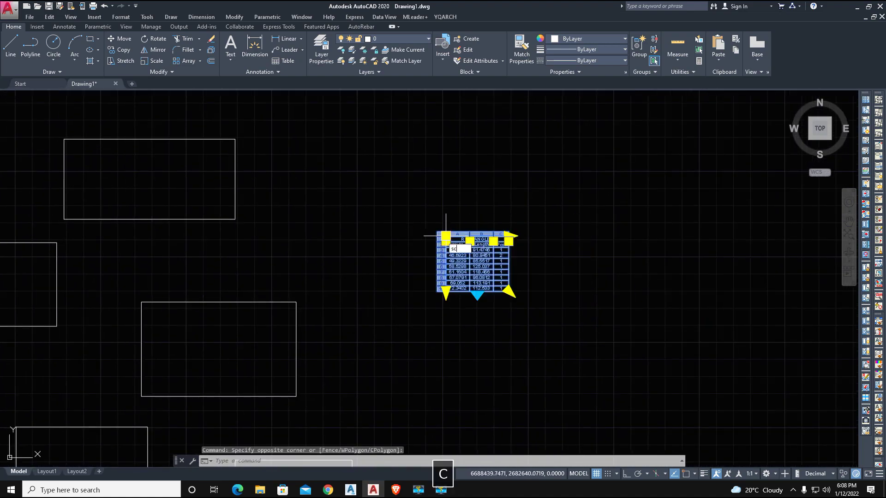
key(space)
click(437, 294)
scroll(423, 369, down, 10)
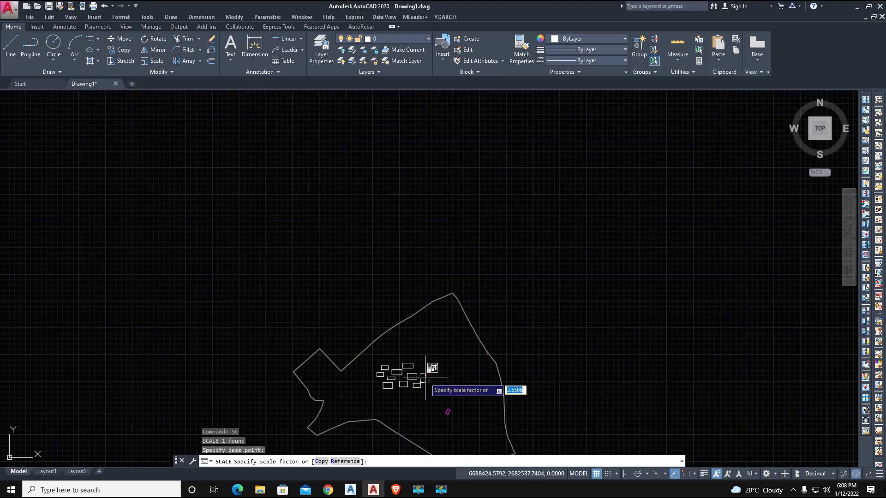
click(420, 394)
scroll(376, 375, up, 6)
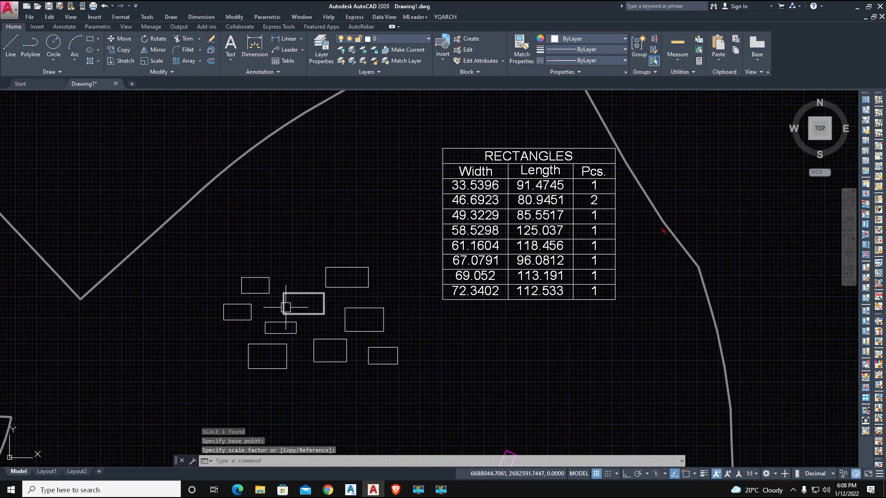
Add a horizontal linear dimension between the top-edge endpoints of the upper-left rectangle, placing the dimension line just above it.
middle_drag(249, 294, 237, 272)
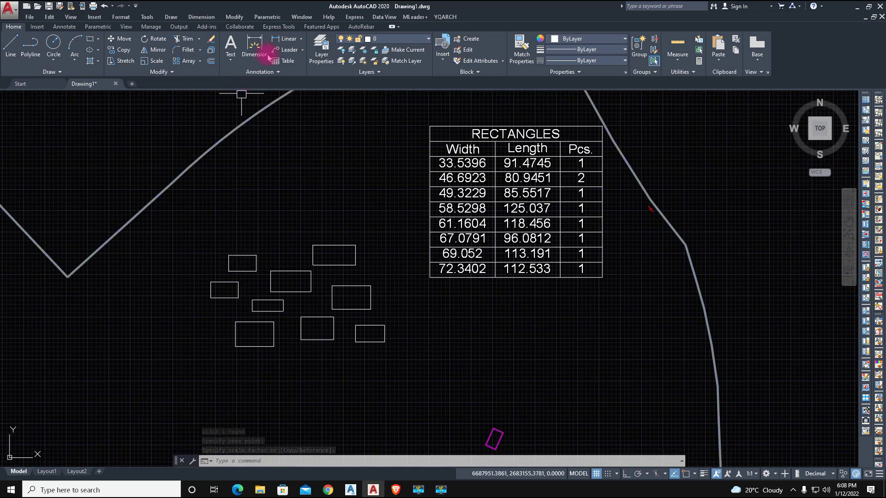
click(286, 40)
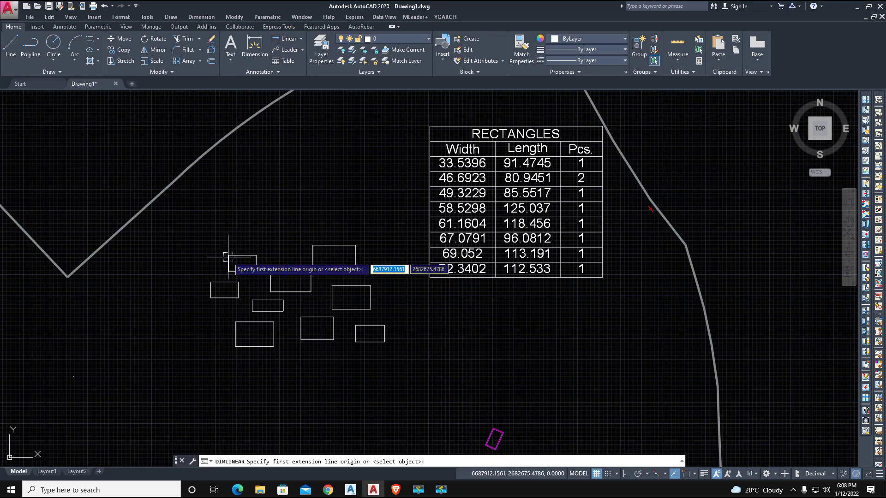
shift+right_click(228, 257)
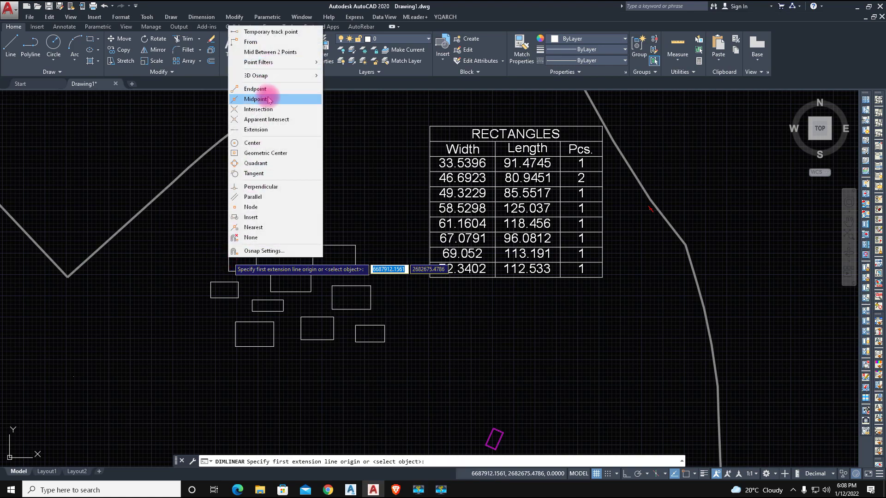
click(265, 89)
click(230, 255)
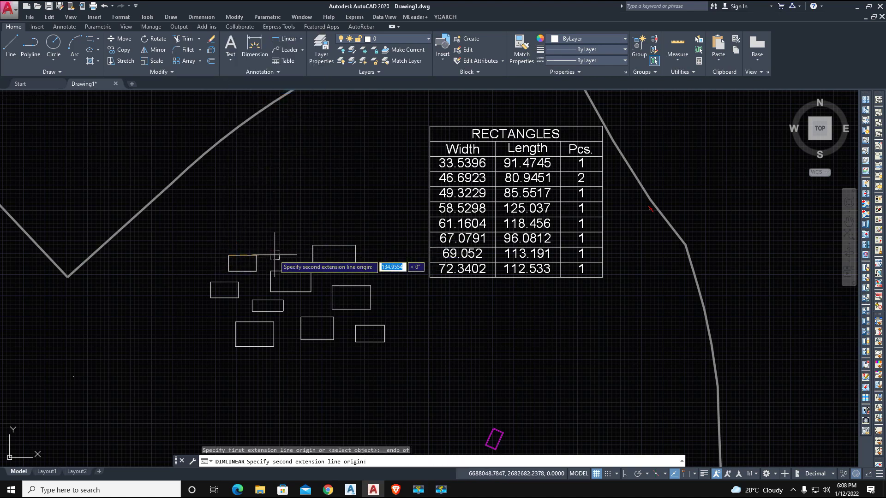
shift+right_click(272, 253)
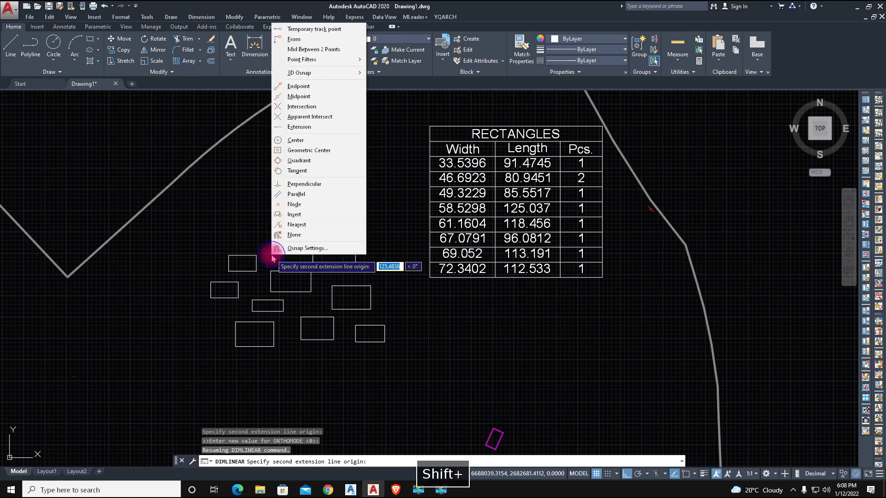
click(304, 90)
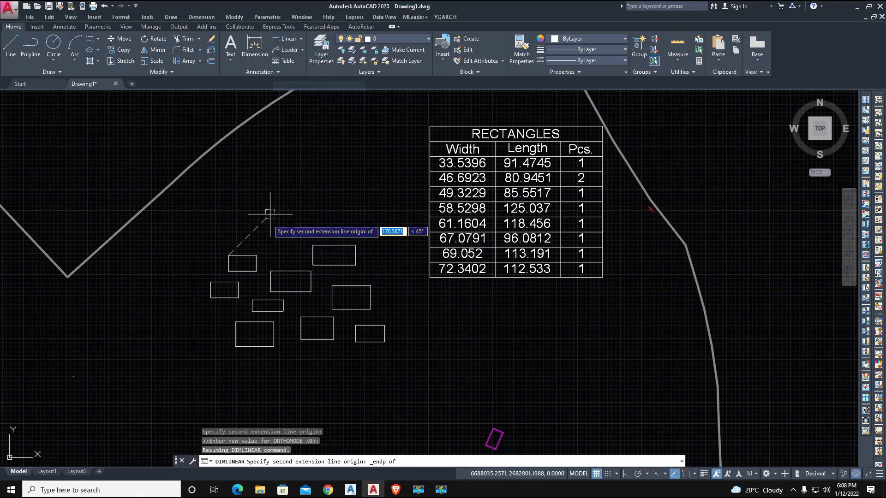
click(255, 246)
click(242, 250)
Examine the new dimension's text and compare it with the lengths and piece counts in the RECTANGLES table.
scroll(270, 196, up, 6)
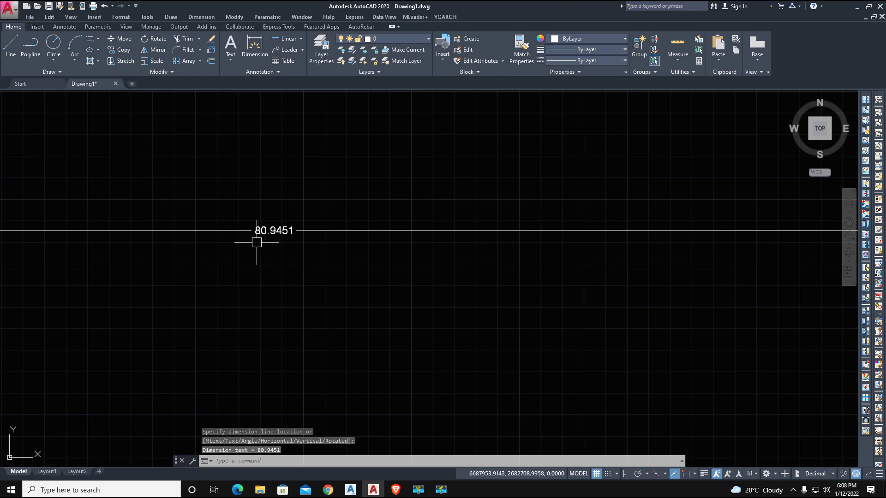
scroll(256, 242, down, 8)
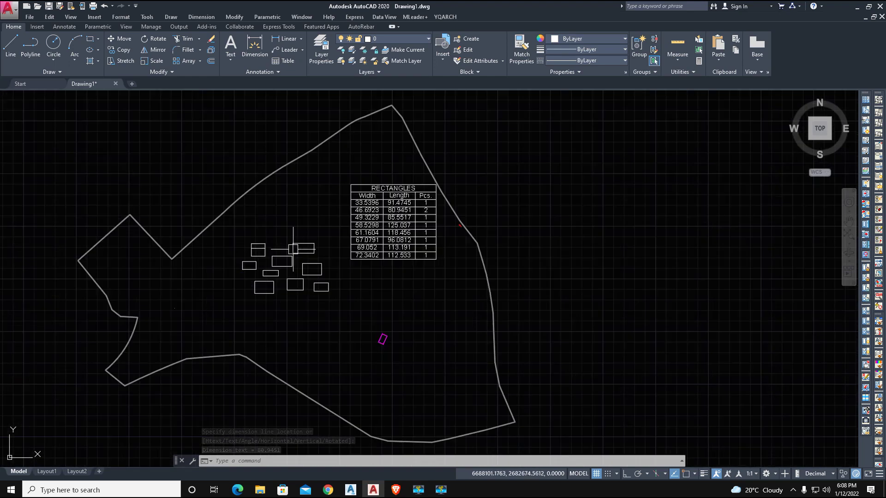
scroll(391, 216, up, 6)
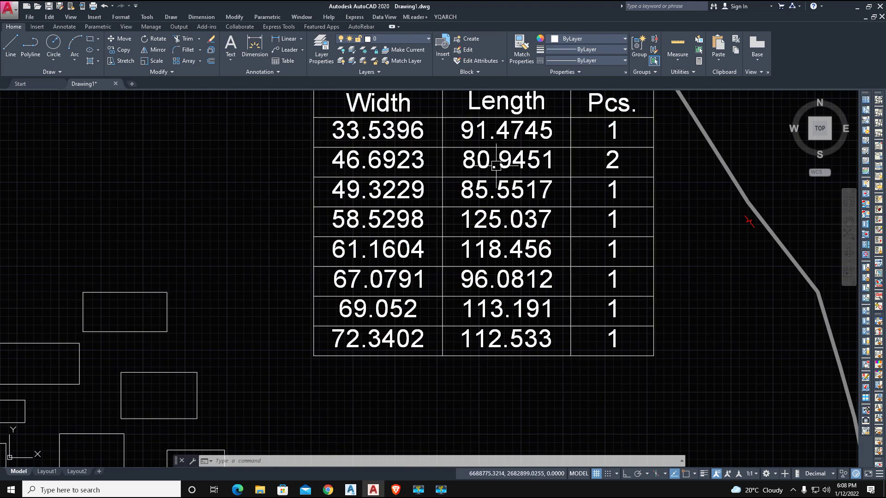
scroll(519, 162, down, 6)
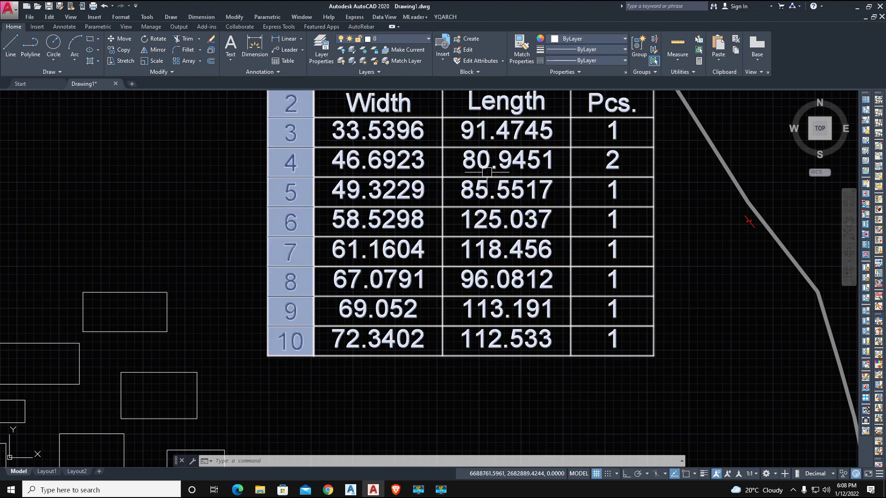
scroll(293, 277, up, 3)
scroll(260, 270, up, 3)
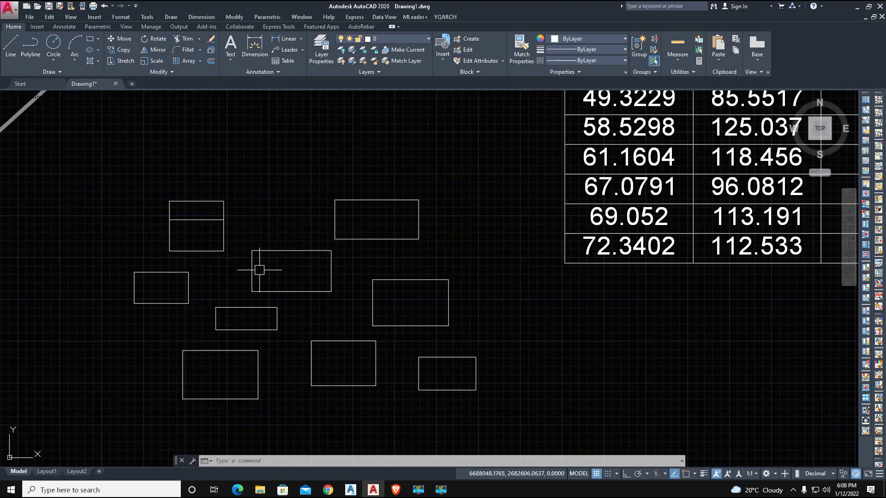
middle_click(606, 198)
middle_click(607, 198)
scroll(548, 214, up, 3)
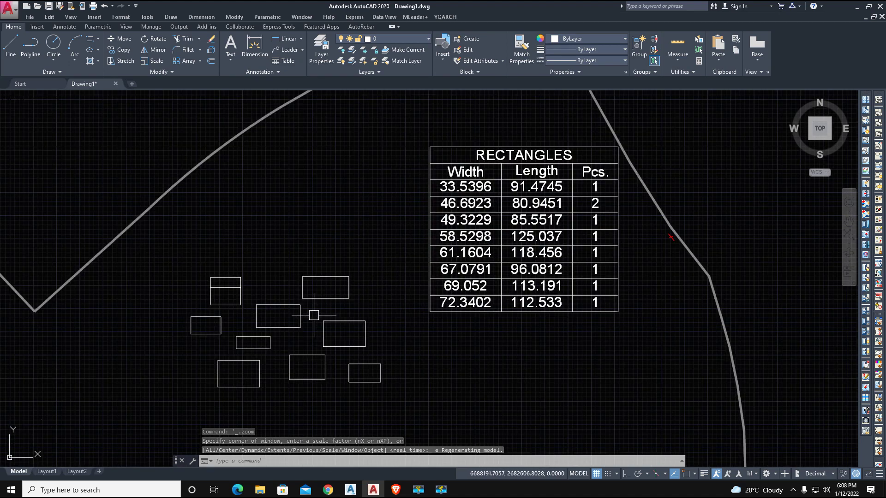
middle_drag(451, 328, 409, 319)
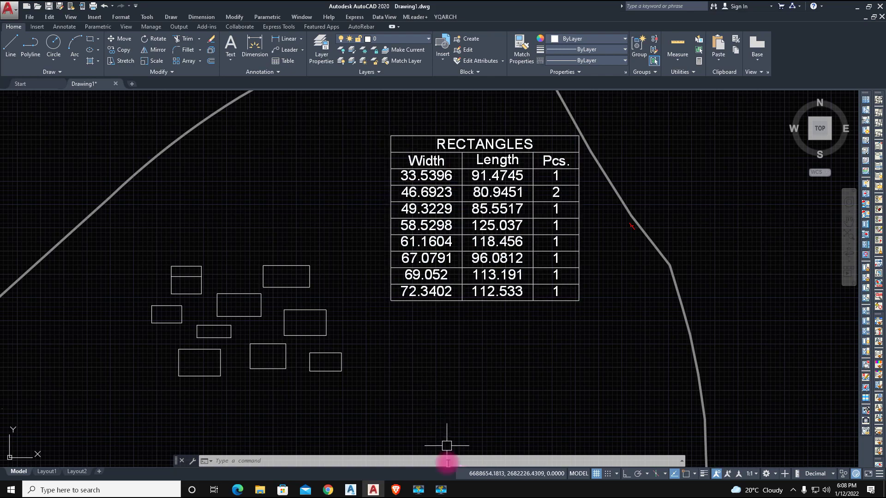
click(440, 489)
click(853, 451)
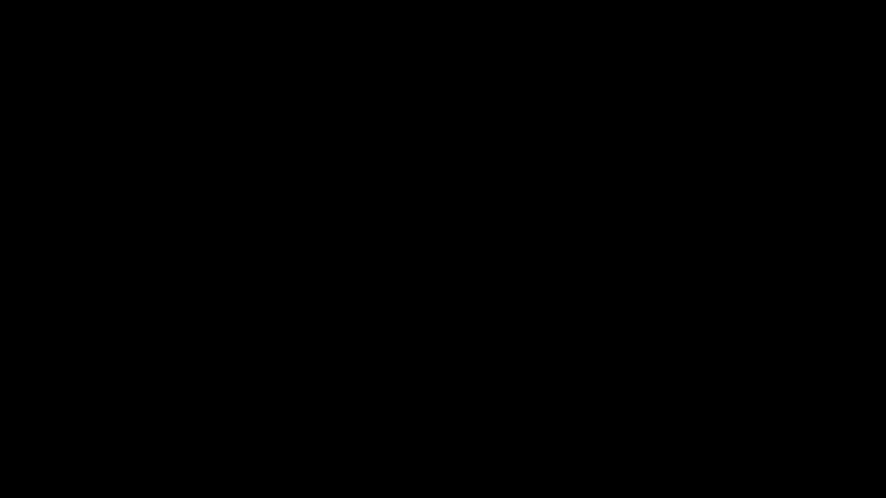